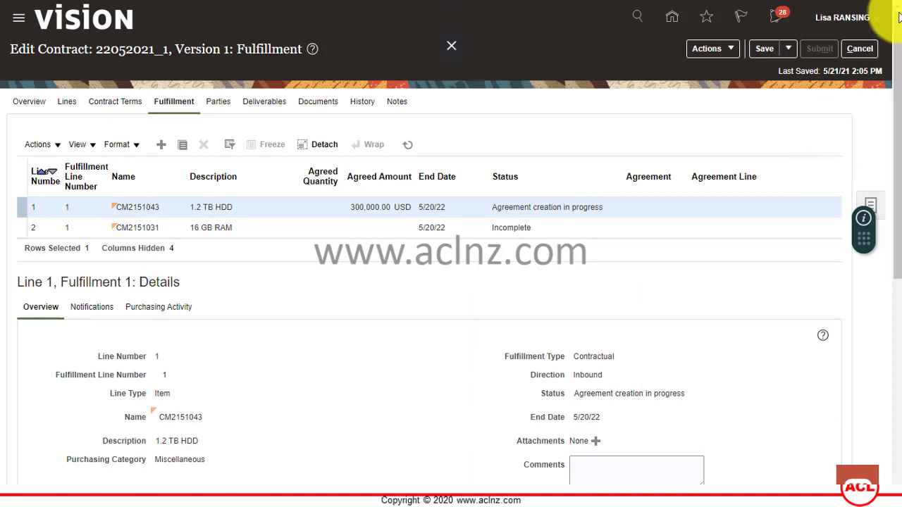
click(872, 19)
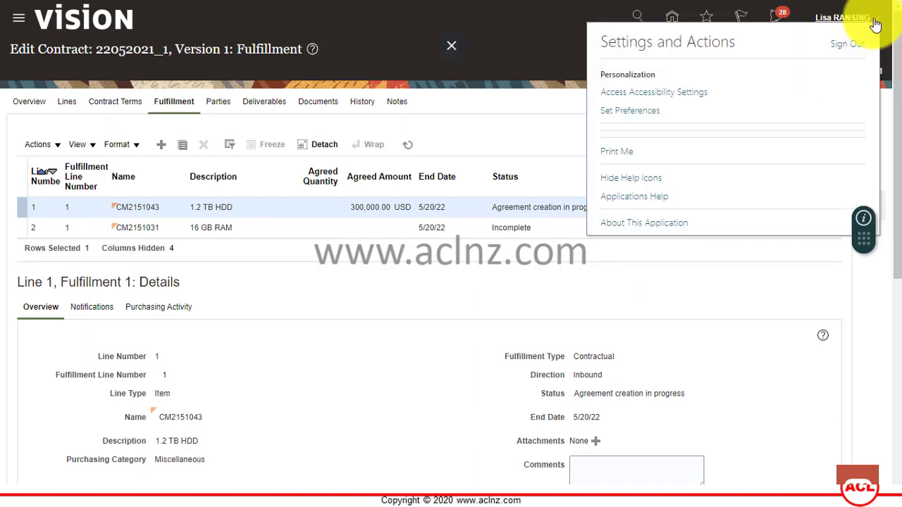
click(668, 224)
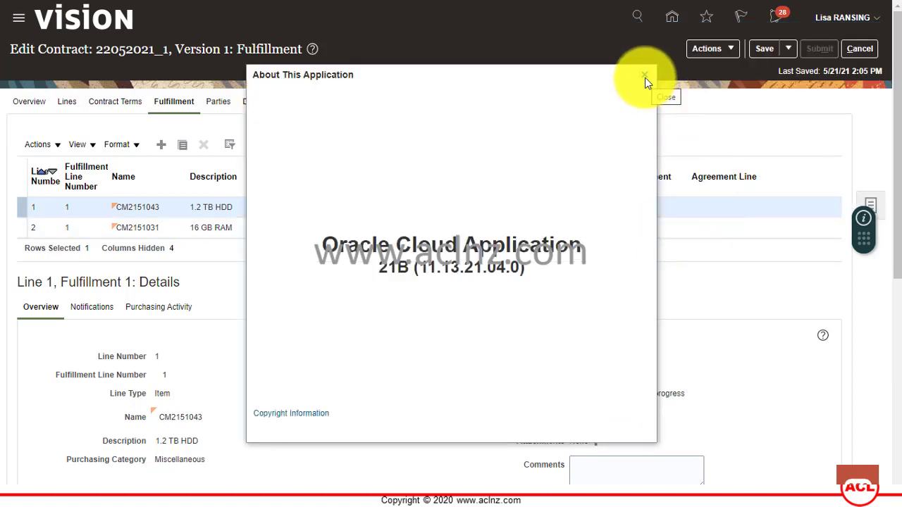
click(644, 78)
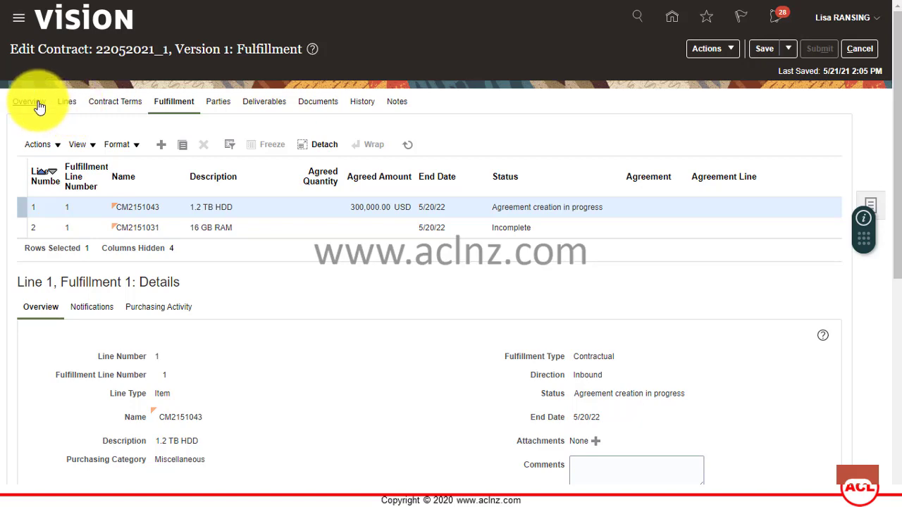
click(40, 106)
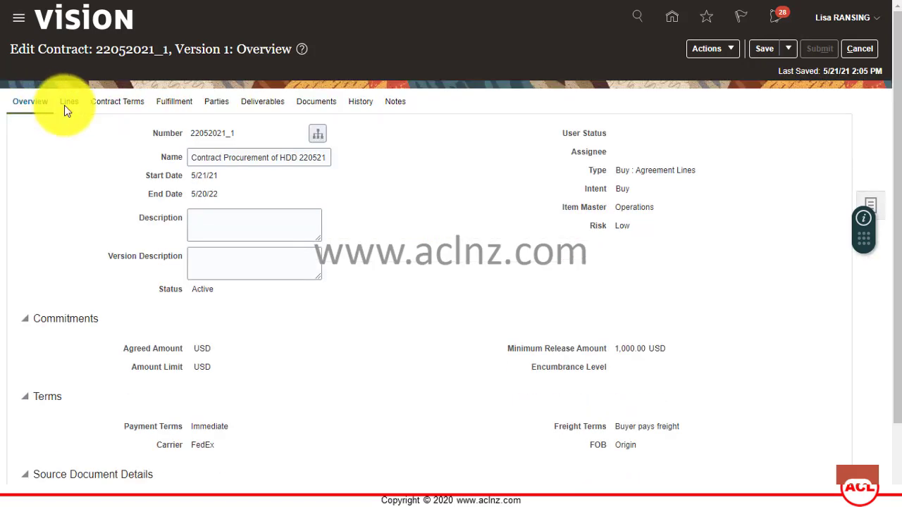
click(181, 106)
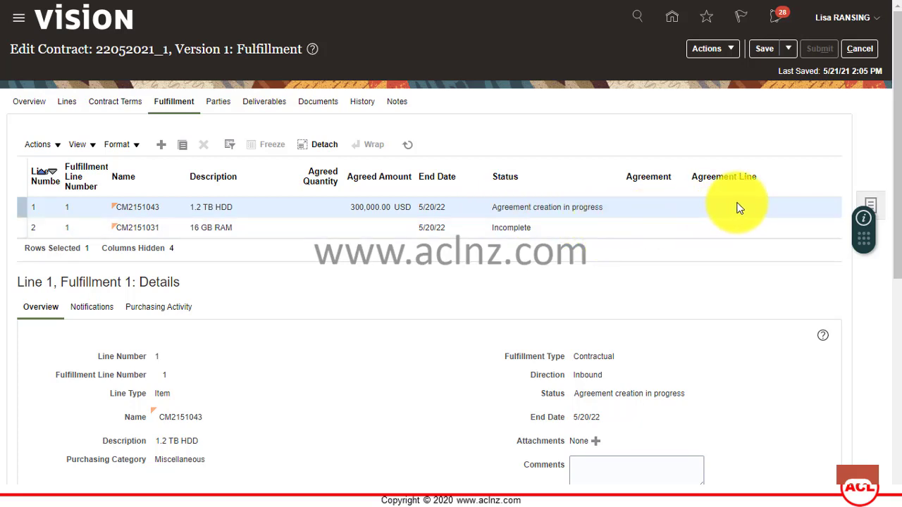
Browse the Navigator's Procurement section, then bring up the user's Settings and Actions menu.
click(19, 21)
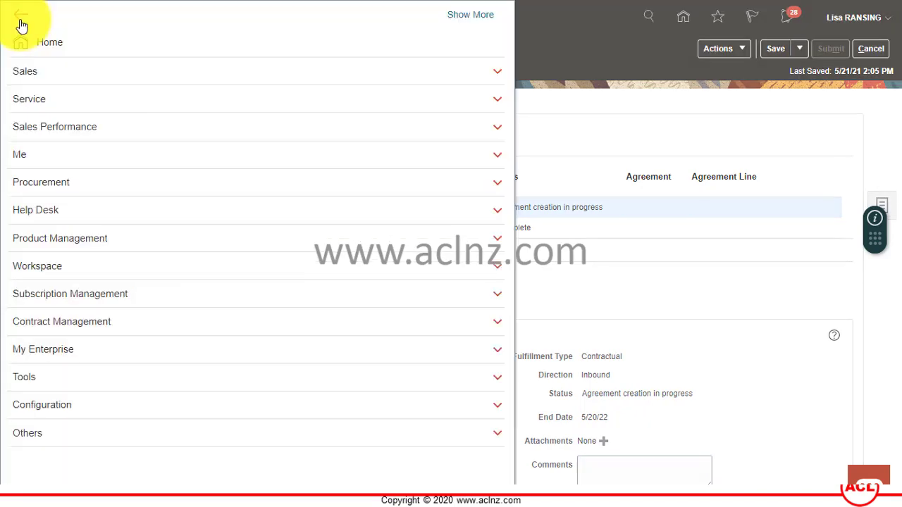
click(53, 181)
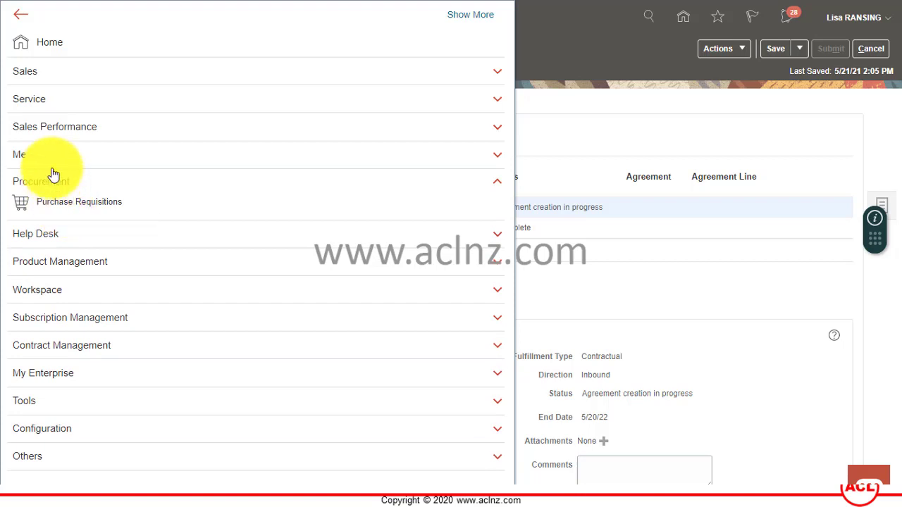
click(569, 127)
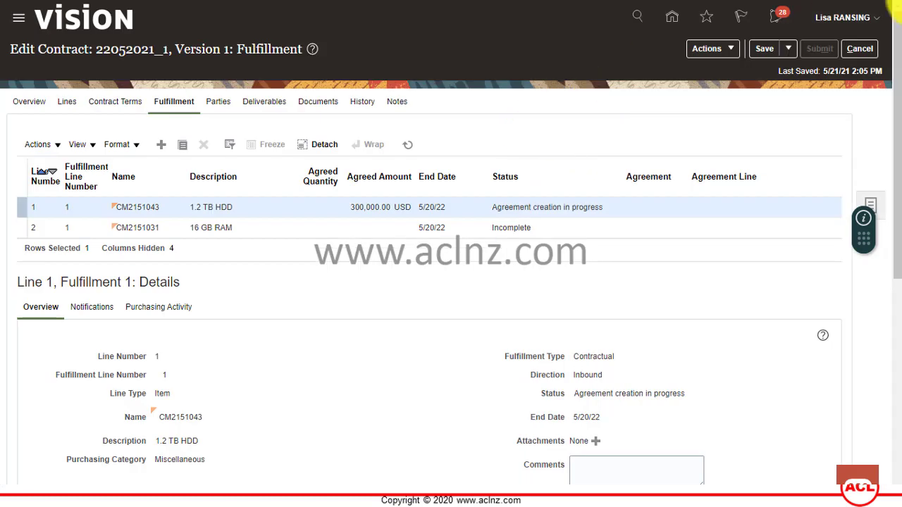
click(878, 23)
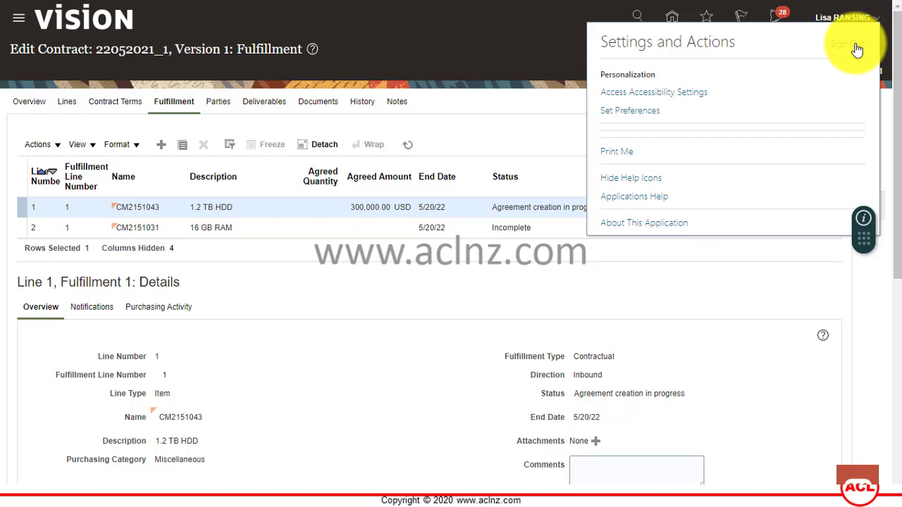
Sign out, confirm, and sign back in with another user's ID and password.
click(856, 49)
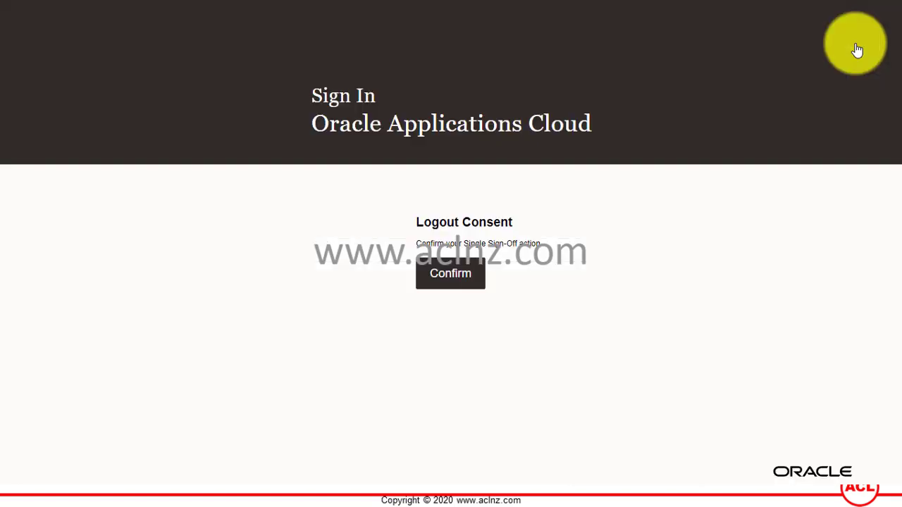
click(455, 274)
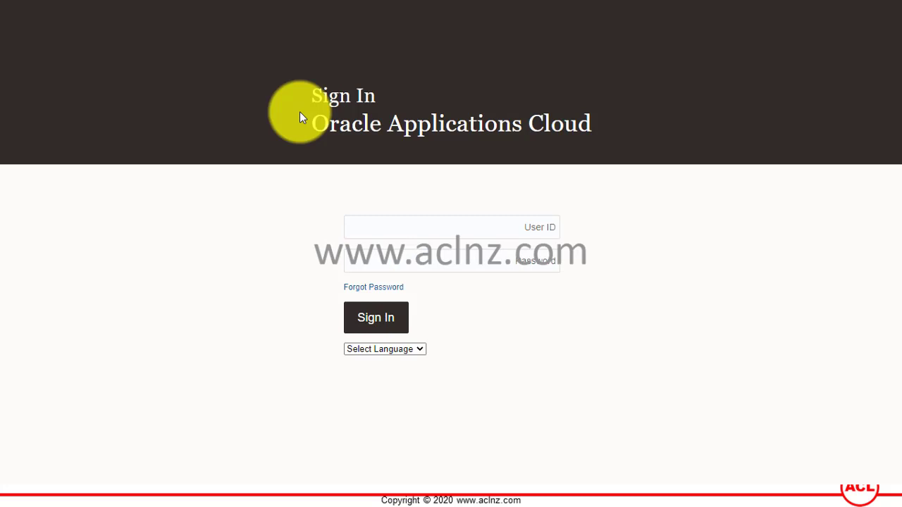
click(435, 223)
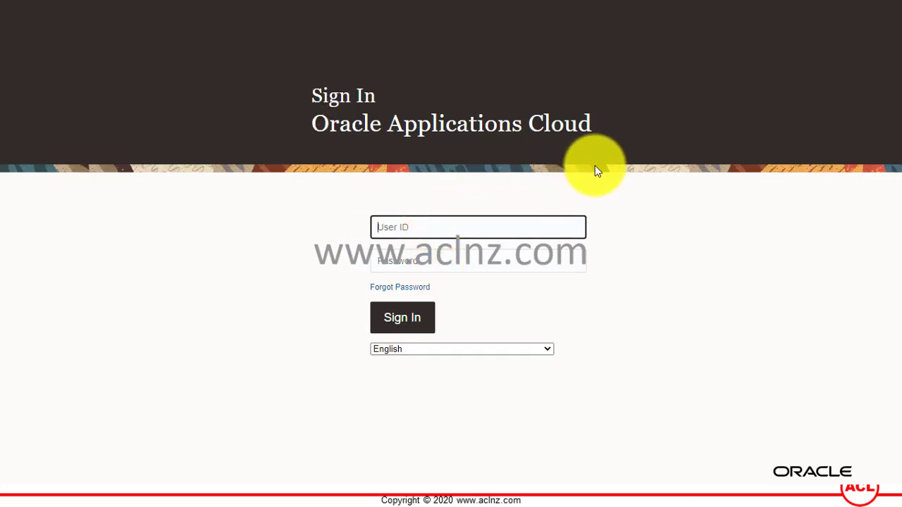
key(Tab)
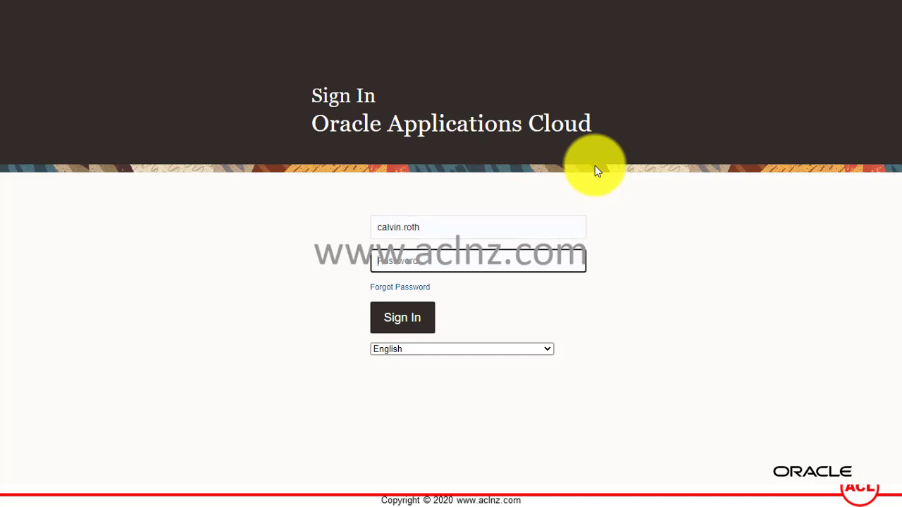
text(******)
key(Return)
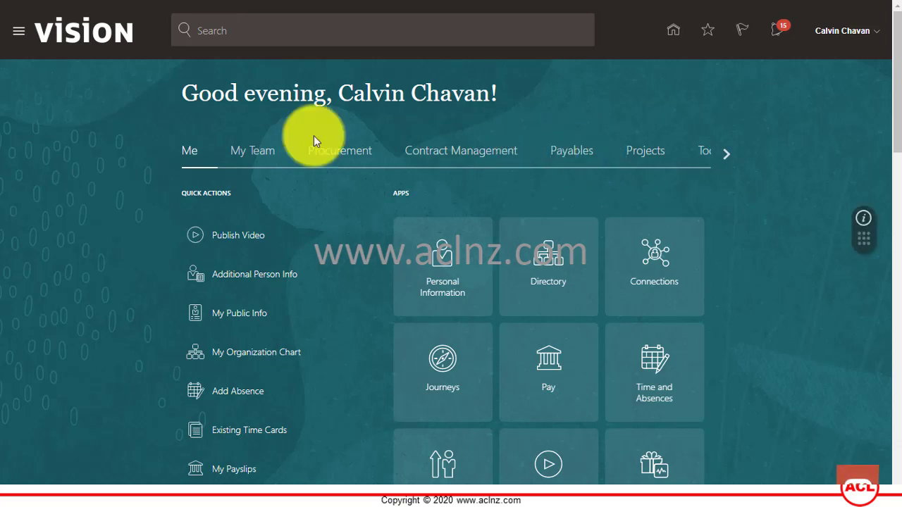
Go to Procurement > Purchase Agreements and show the Tasks panel with Import Blanket Agreements.
click(347, 155)
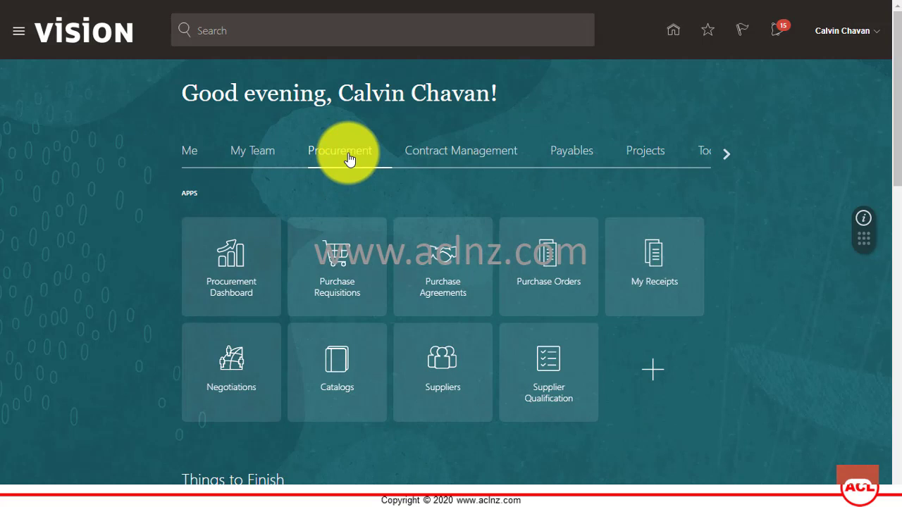
click(442, 266)
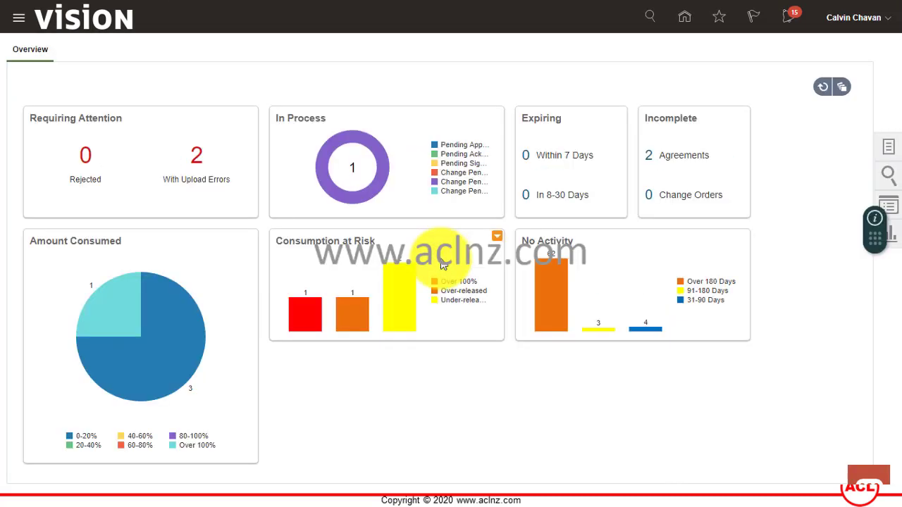
click(889, 148)
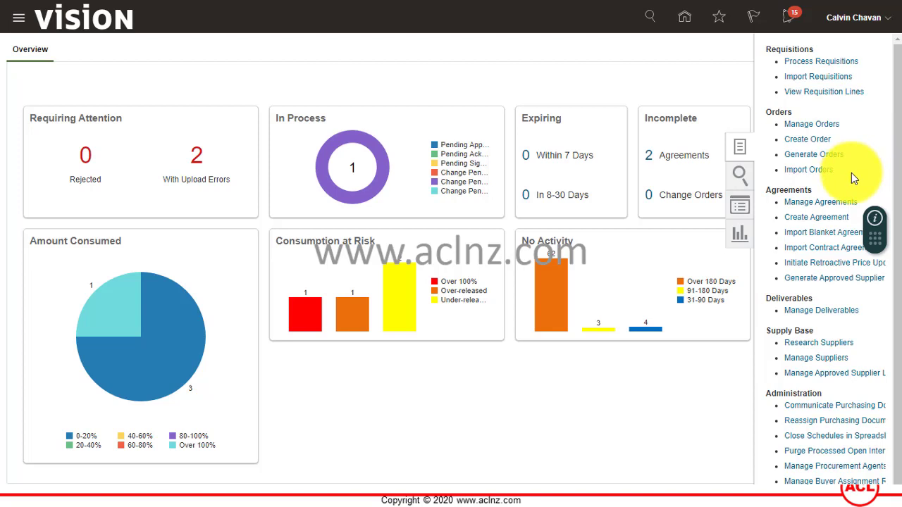
scroll(851, 173, down, 1)
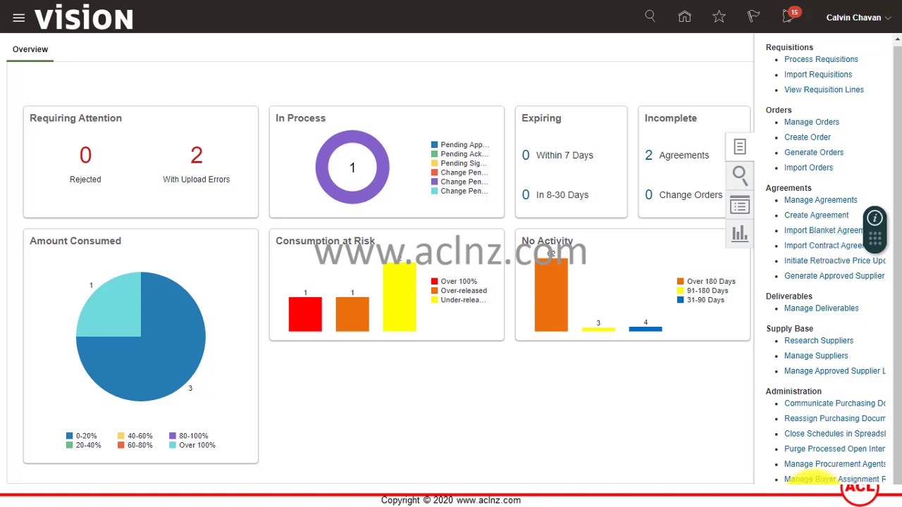
scroll(839, 479, right, 3)
scroll(838, 480, left, 3)
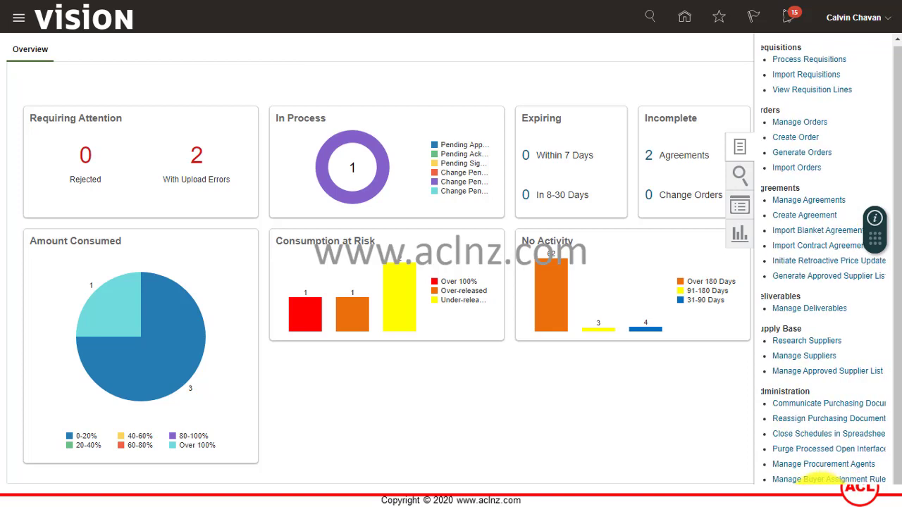
Start a new Import Blanket Agreements run for US1 Business Unit, leaving Approval Action blank.
click(794, 236)
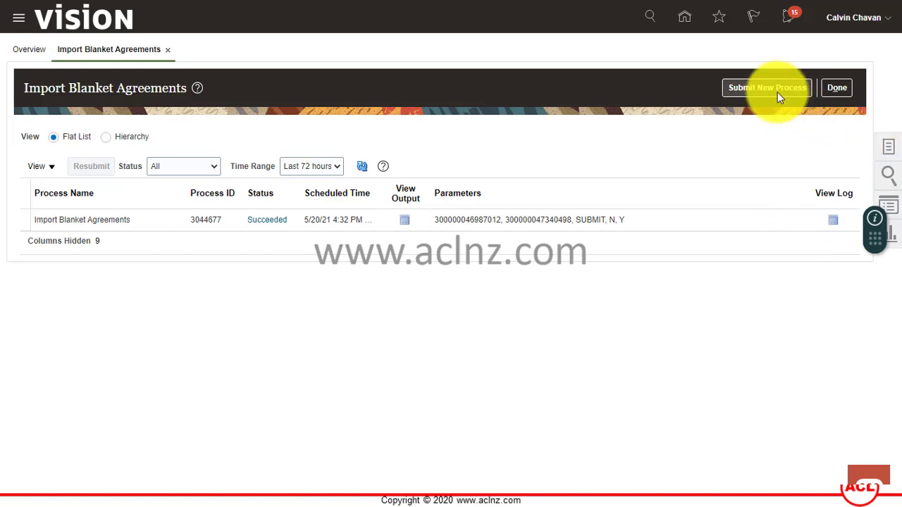
click(760, 90)
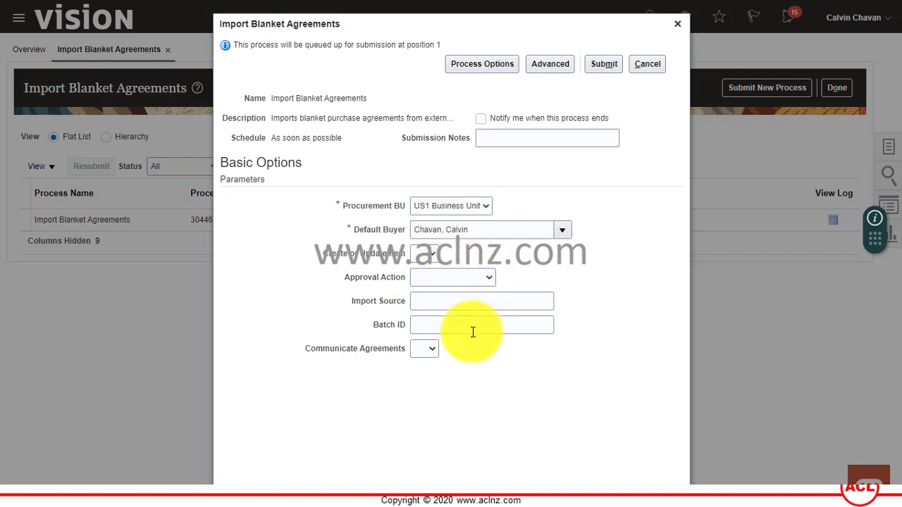
click(603, 63)
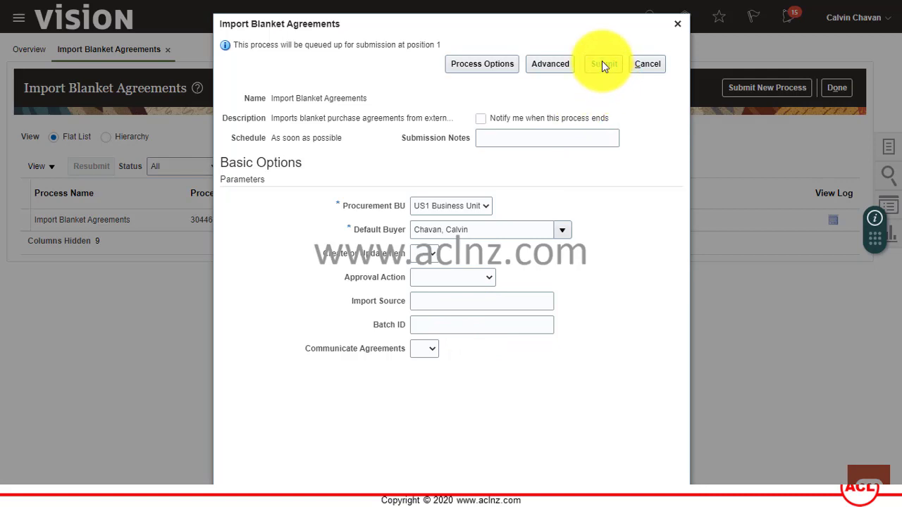
click(484, 306)
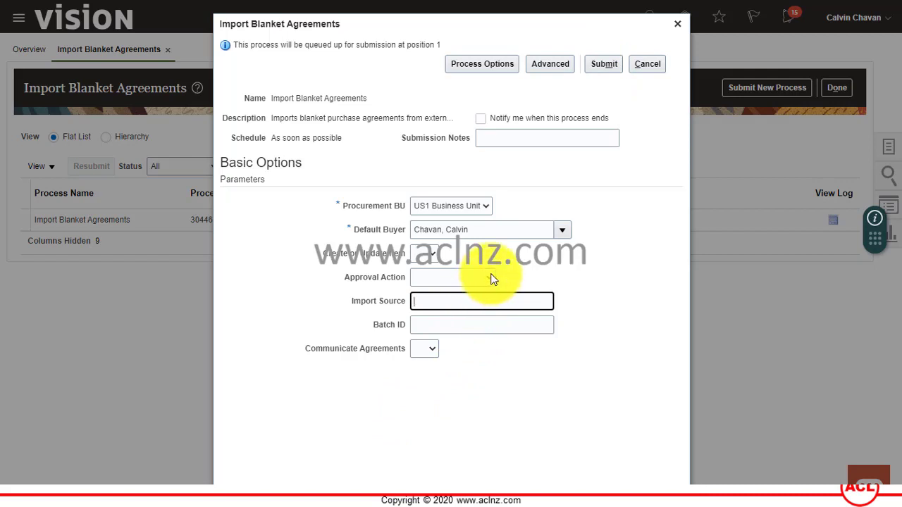
click(491, 279)
click(491, 279)
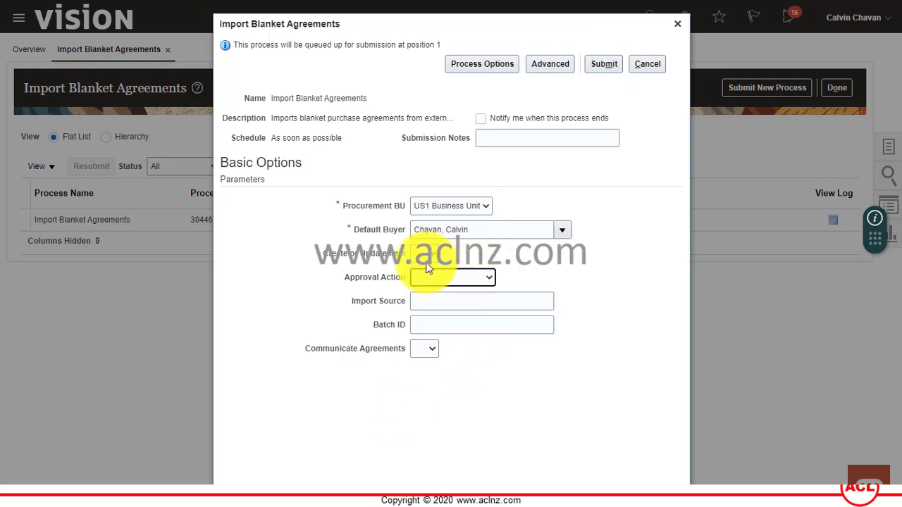
Submit the import, acknowledge it, and refresh until run 3057628 shows Succeeded, then select it.
click(605, 64)
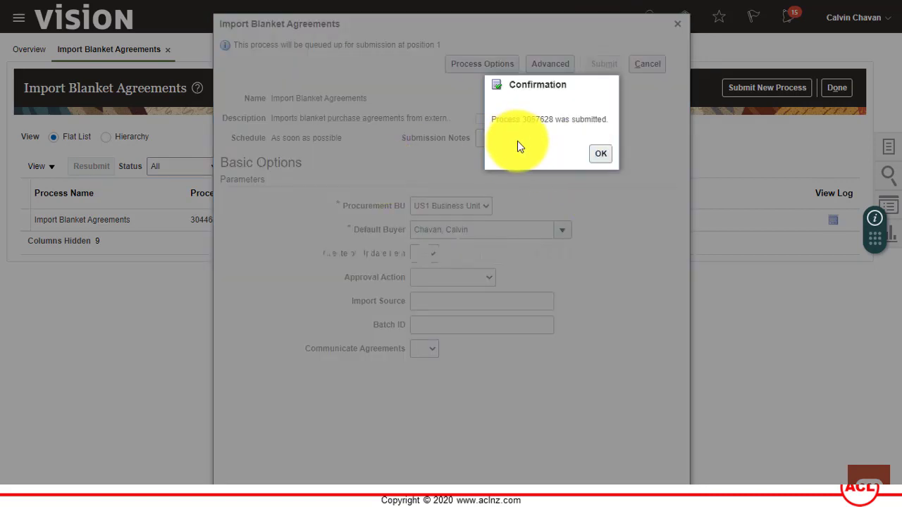
click(604, 153)
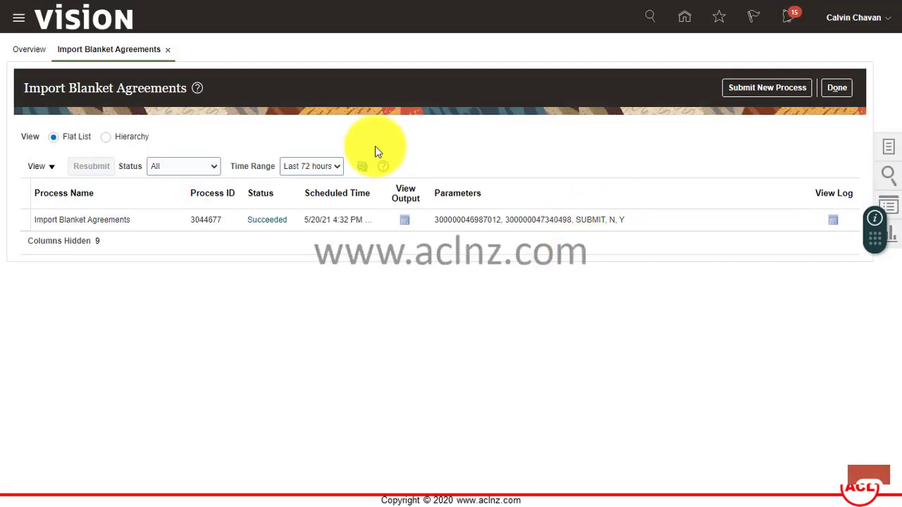
click(362, 168)
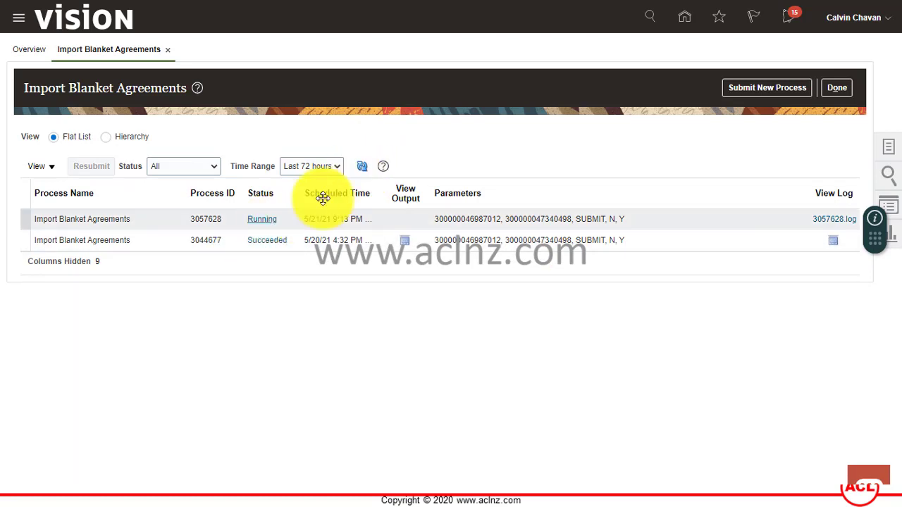
click(362, 168)
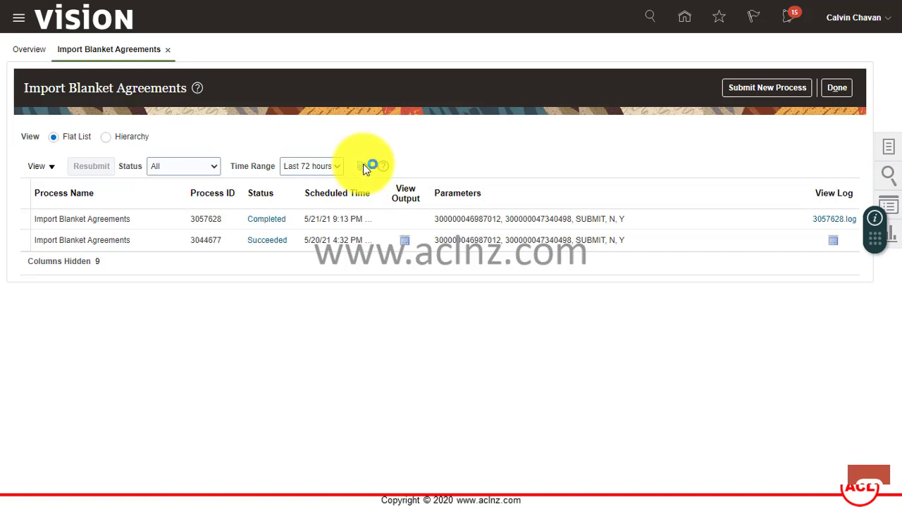
click(167, 219)
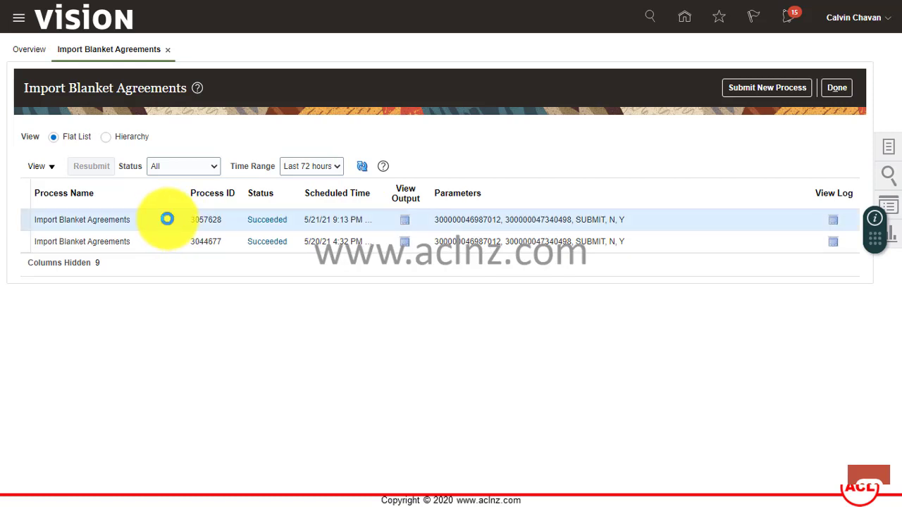
View the output of process 3057628, listing file ESS_O_3057628.
click(404, 221)
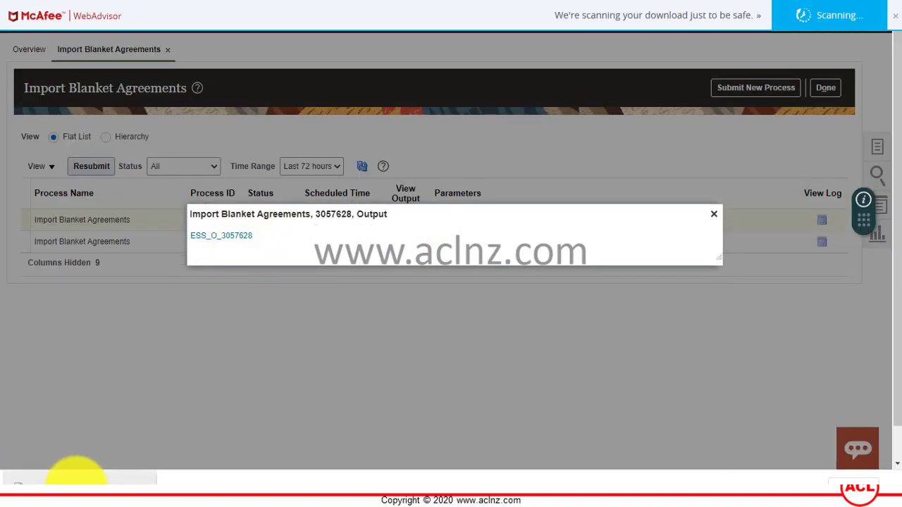
Open the downloaded 3057628.txt log in Notepad and copy agreement number 52273.
click(76, 478)
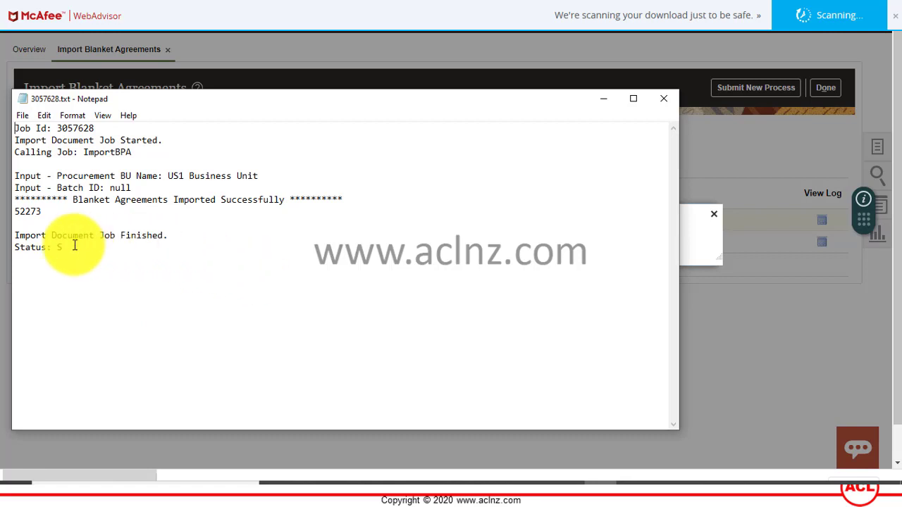
double_click(45, 214)
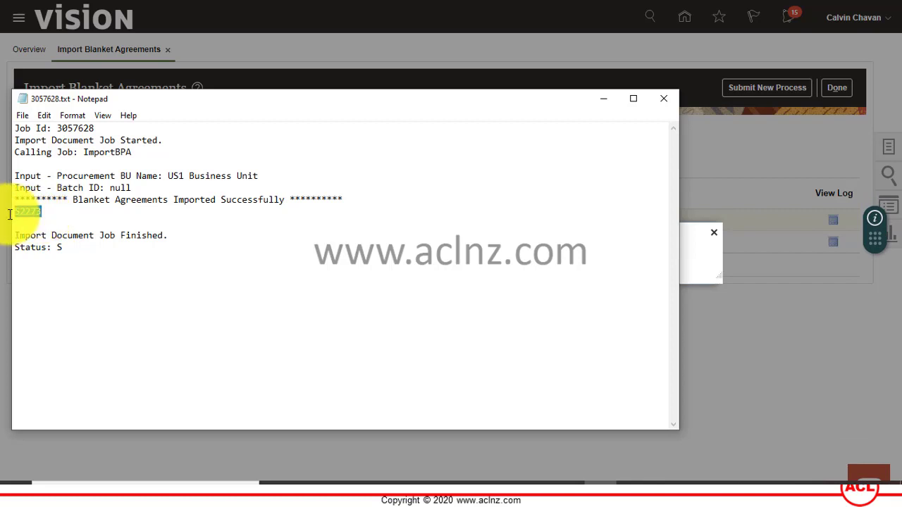
double_click(25, 212)
right_click(28, 215)
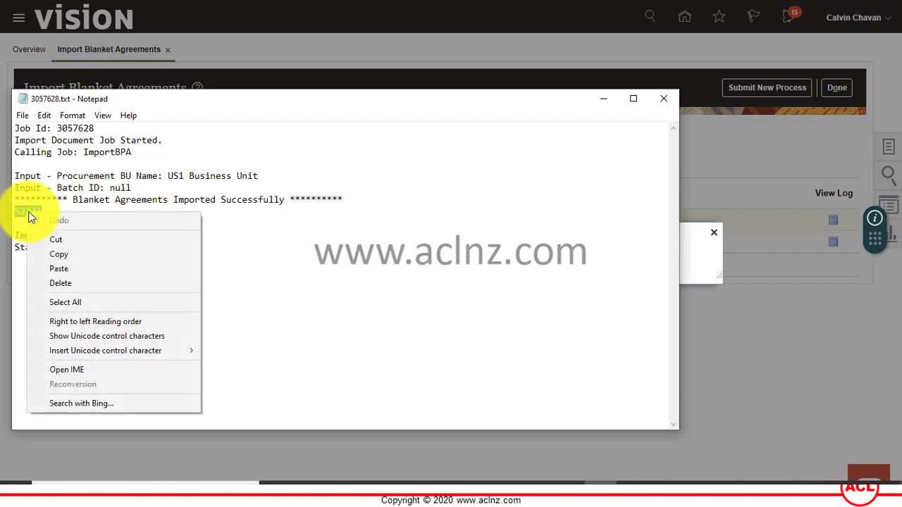
click(67, 255)
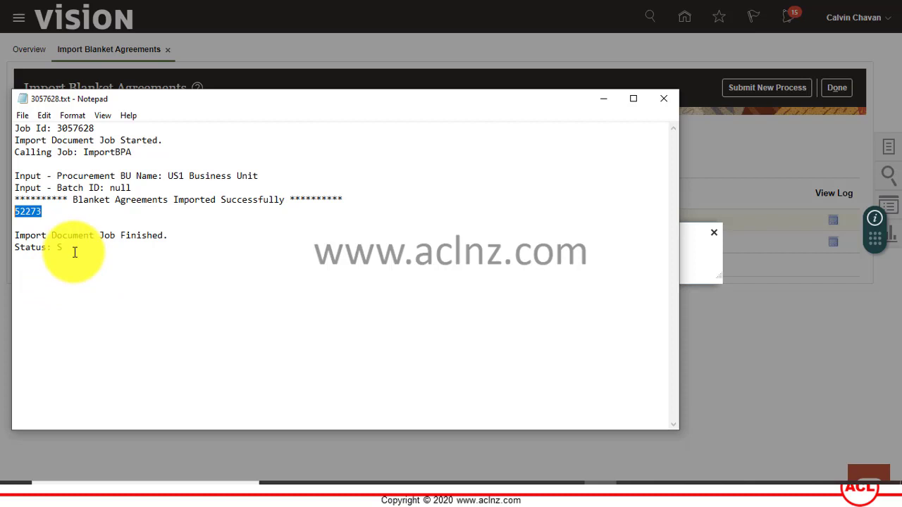
Close the Notepad log and Output window, finish with Done, and go to Manage Agreements.
click(665, 99)
click(713, 233)
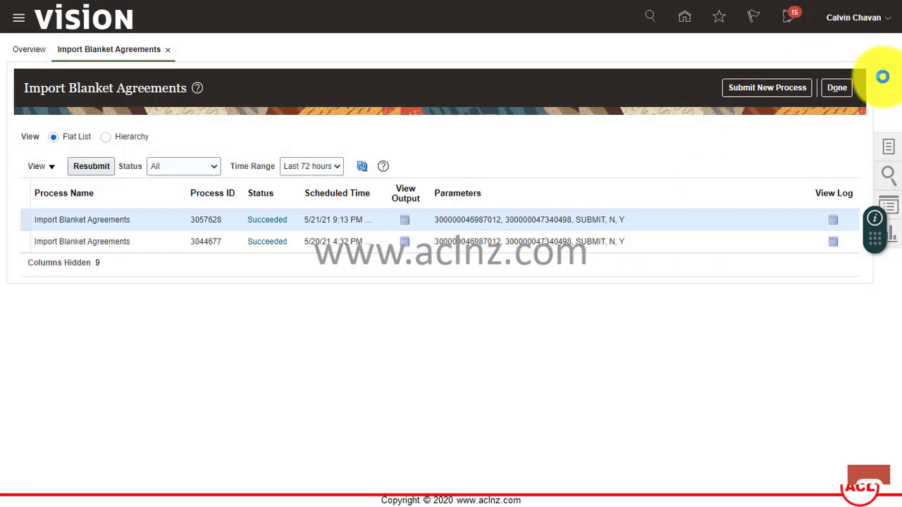
click(838, 89)
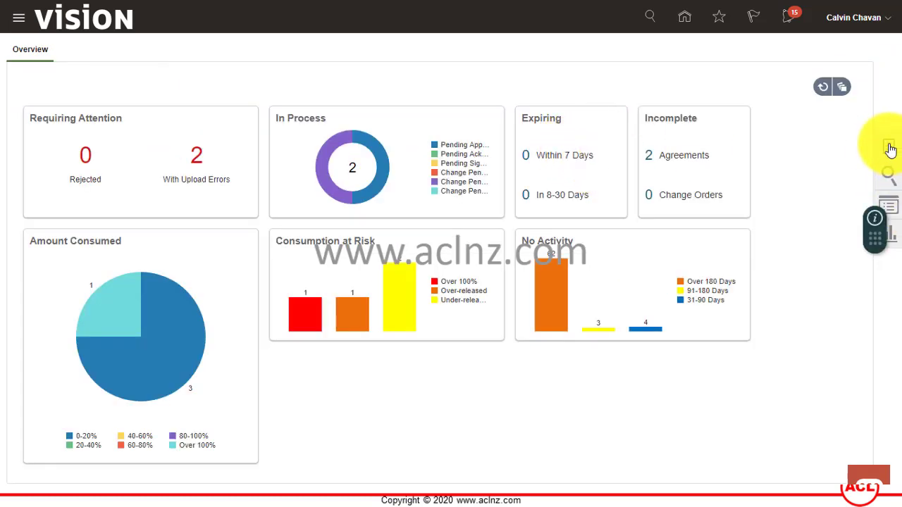
click(889, 148)
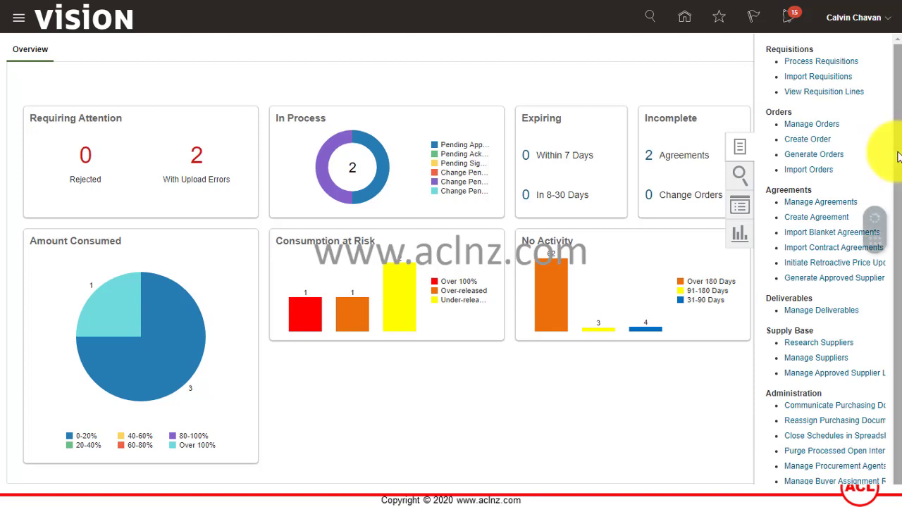
click(819, 201)
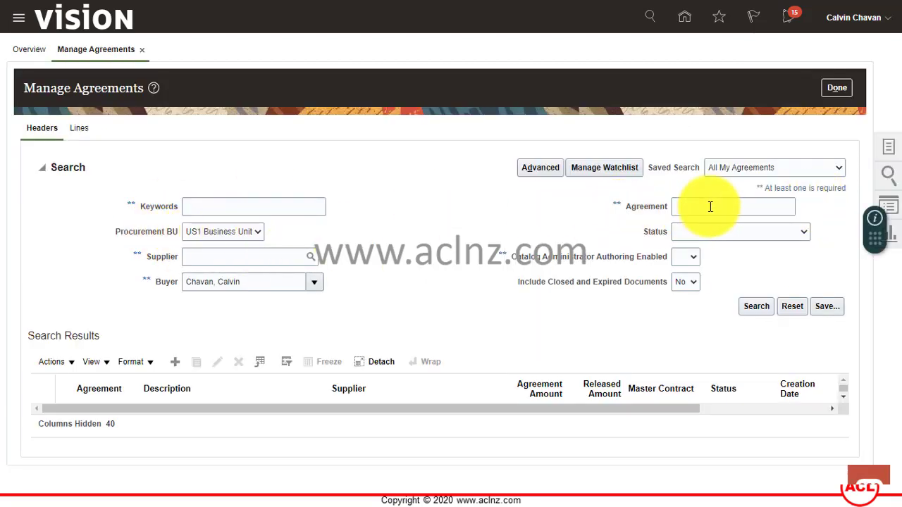
Search for agreement number 52273 and open it from the results table.
click(710, 206)
text(52273)
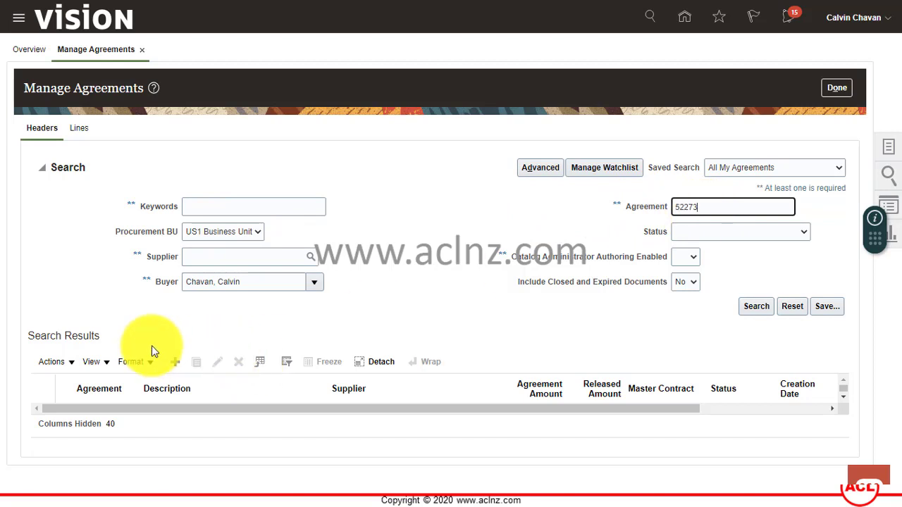
click(754, 305)
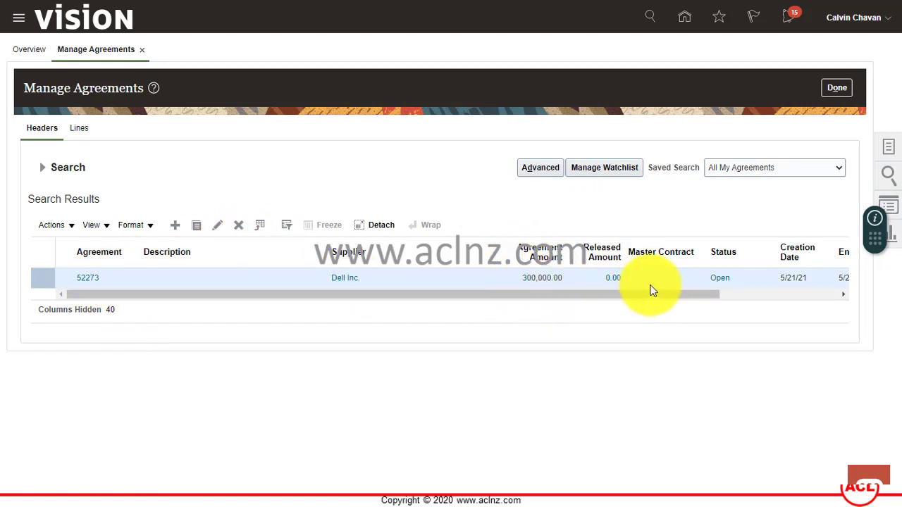
drag(626, 296, 765, 318)
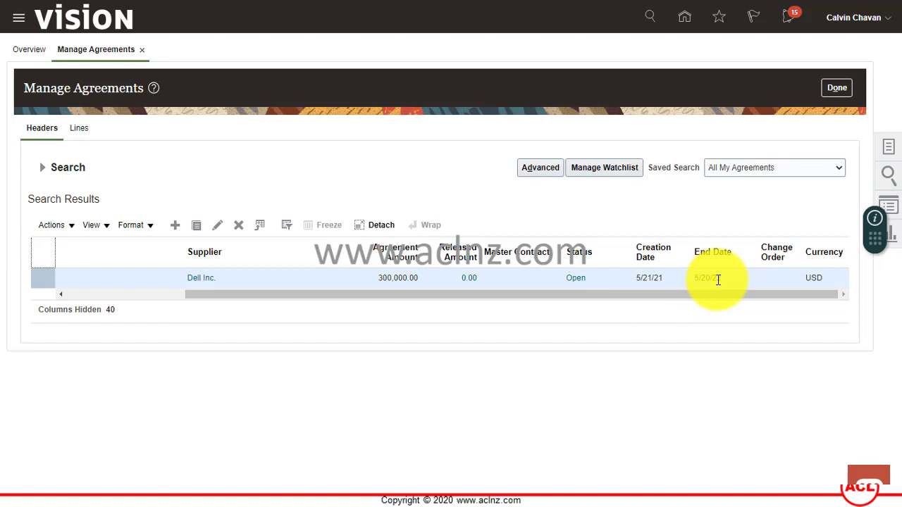
drag(718, 293, 526, 320)
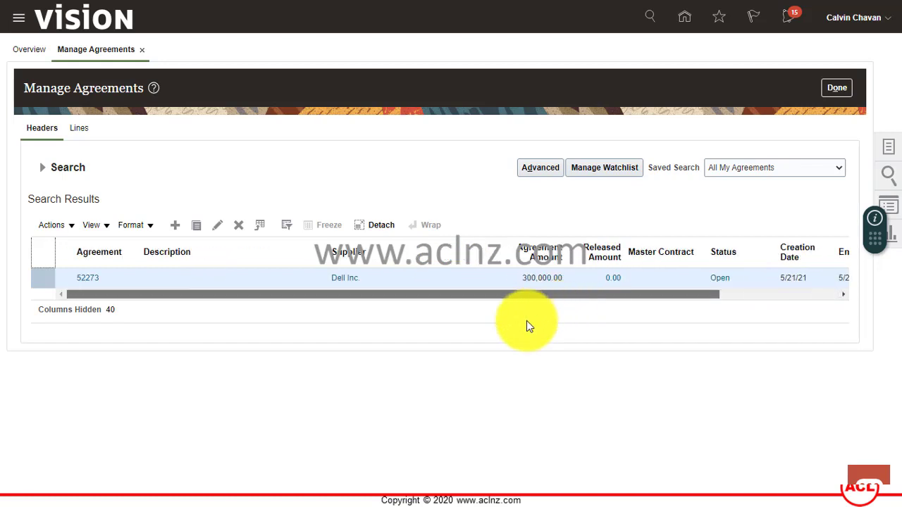
click(86, 280)
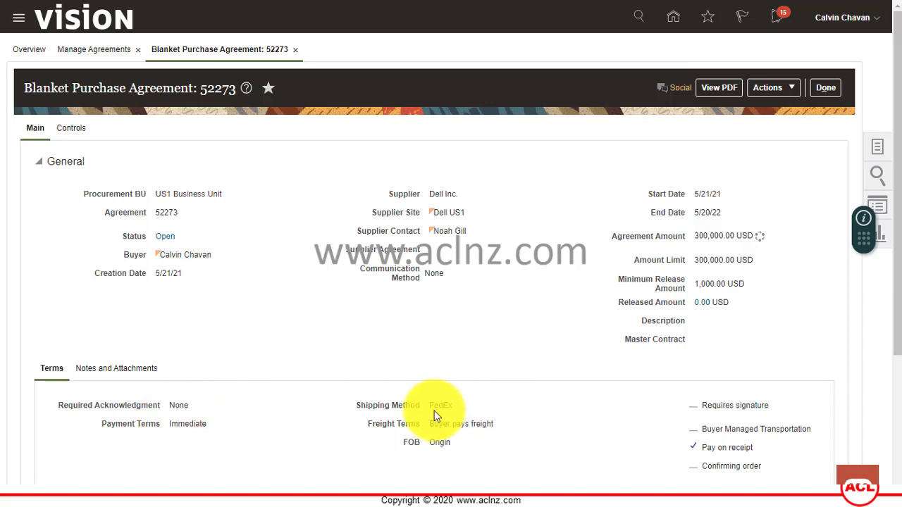
Scroll to the Lines table and select item CM2151043, the 1.2 TB HDD at 150.00.
scroll(613, 363, down, 1)
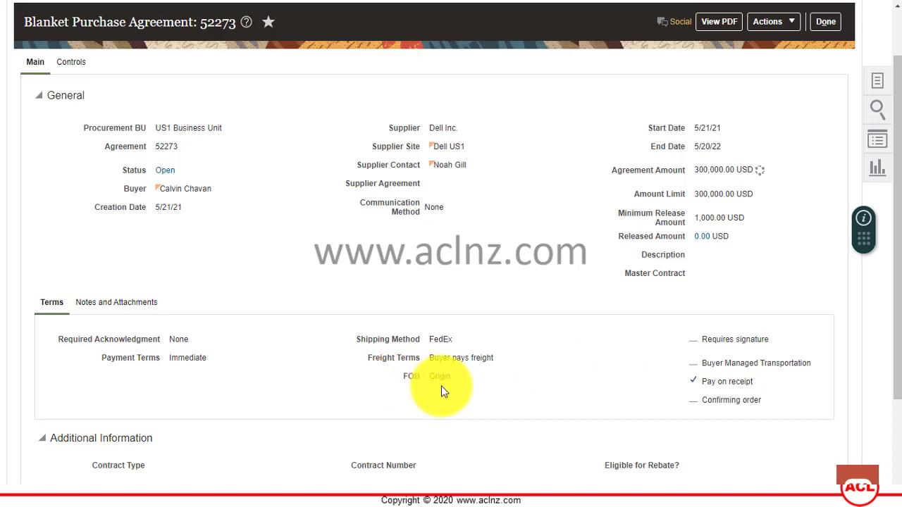
scroll(465, 378, down, 2)
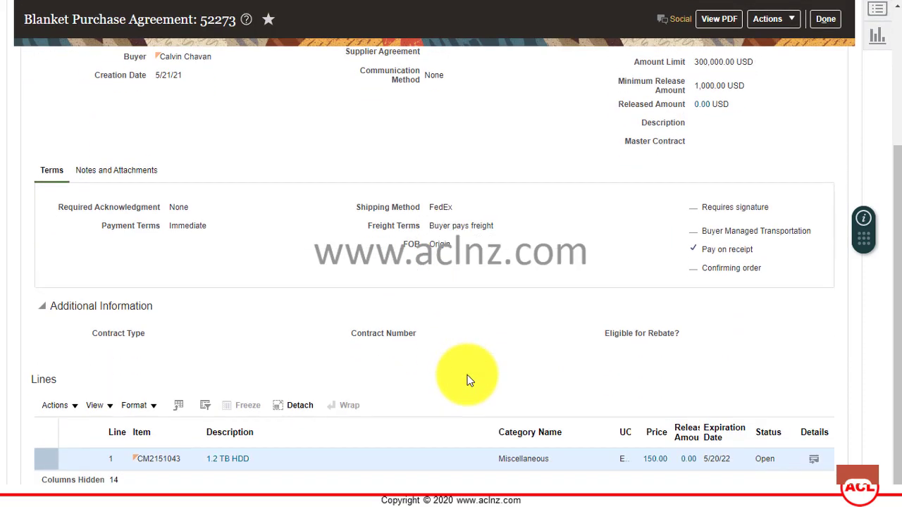
scroll(467, 375, down, 1)
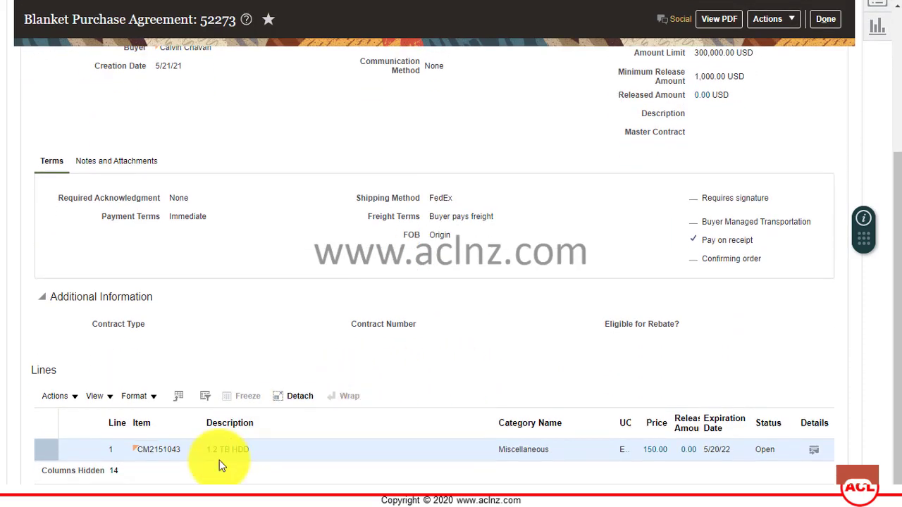
click(138, 452)
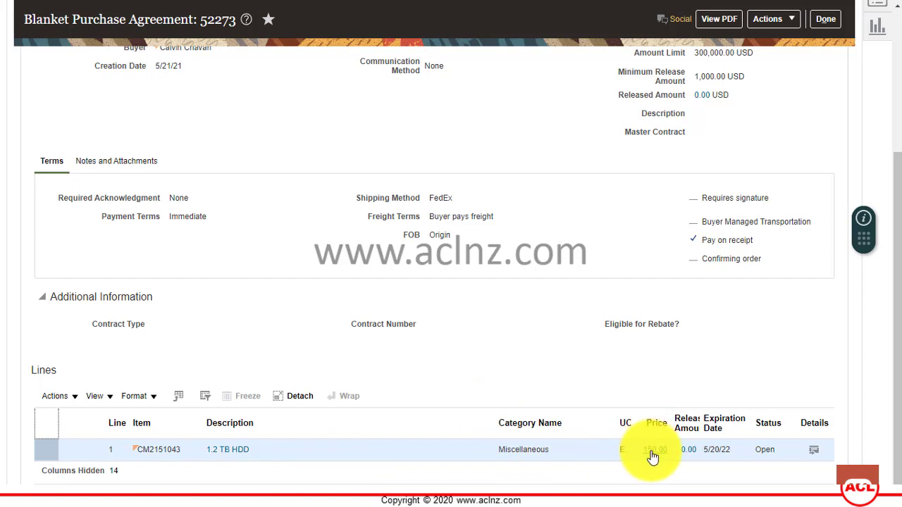
click(815, 451)
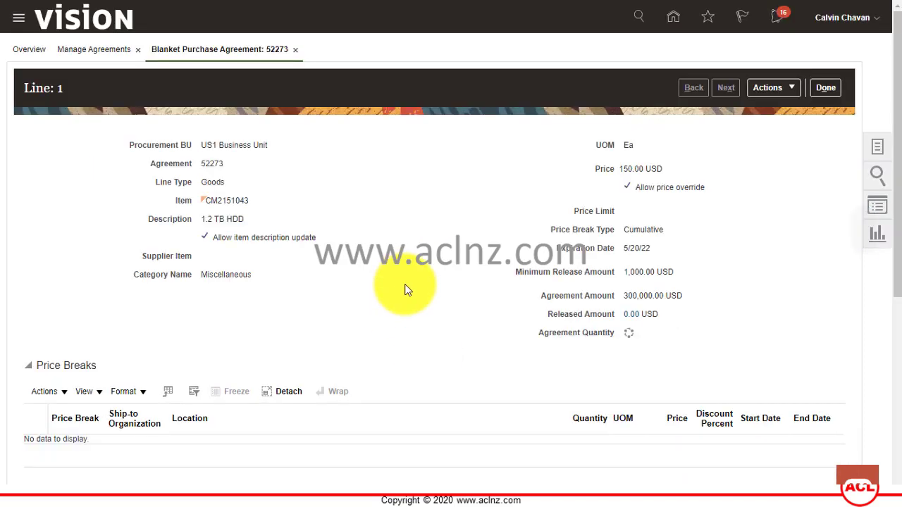
scroll(406, 290, down, 5)
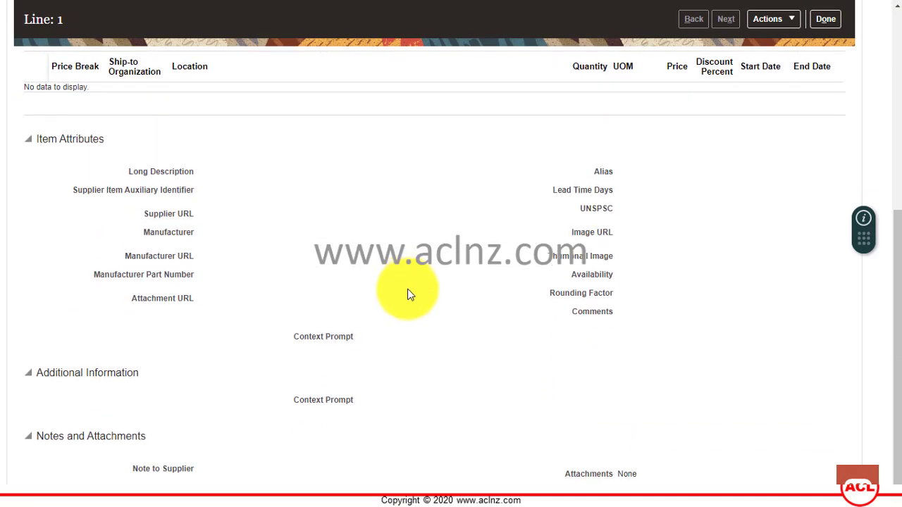
scroll(408, 287, up, 5)
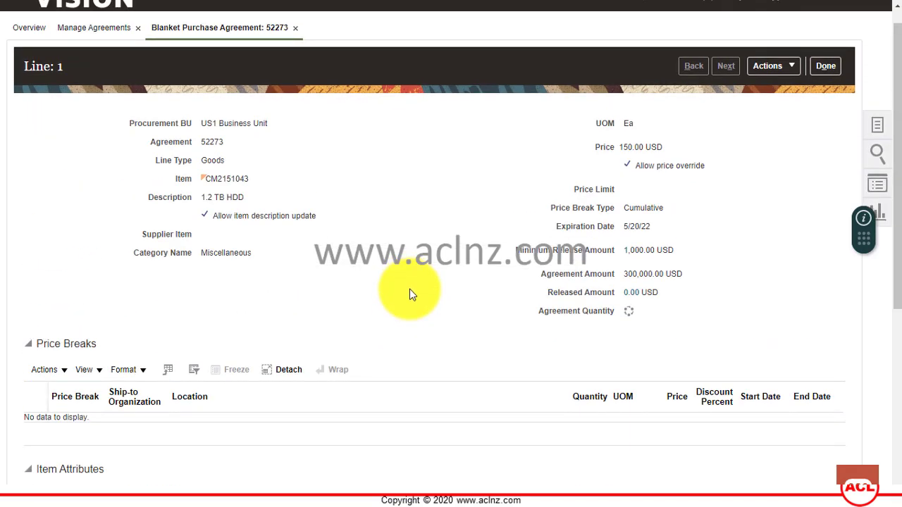
click(792, 66)
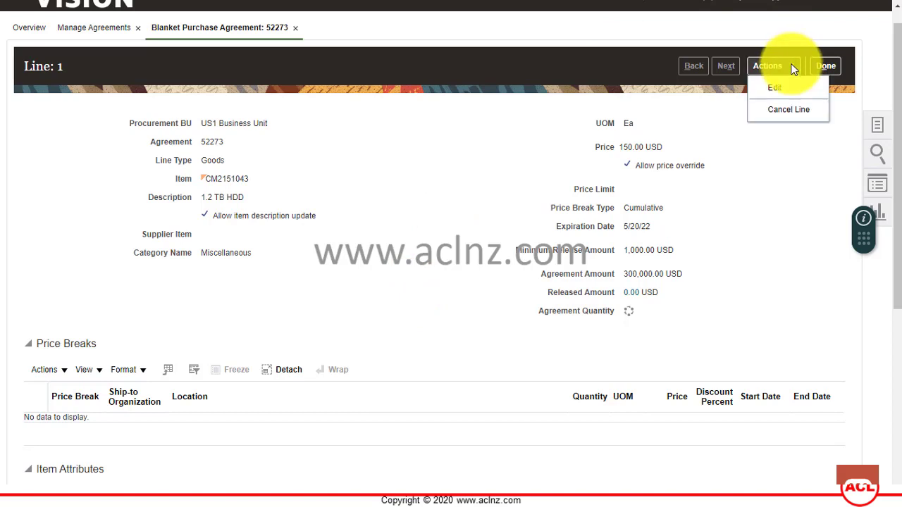
click(787, 87)
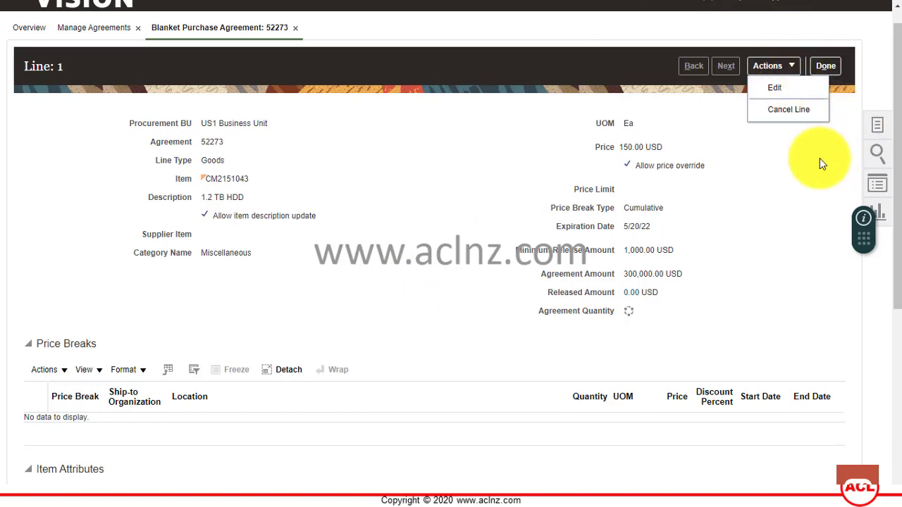
click(825, 66)
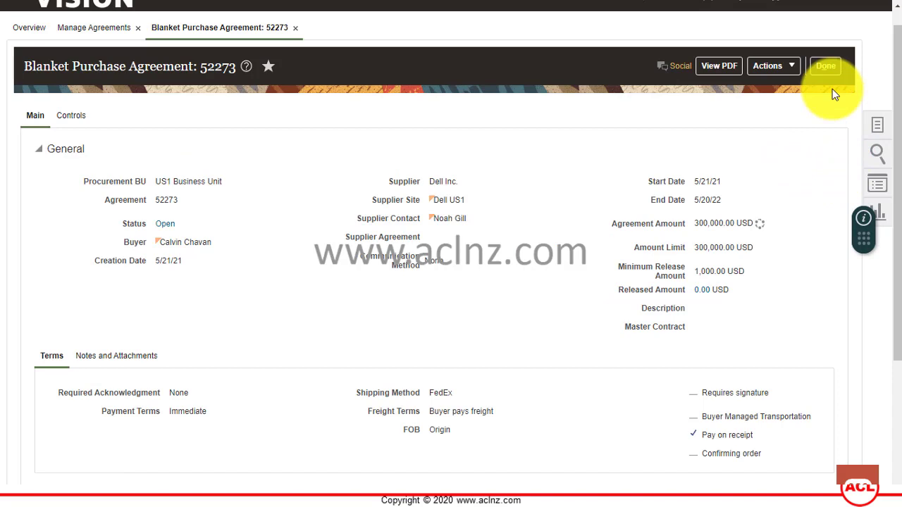
Close agreement 52273 and Manage Agreements, then go to Contract Management's Contracts area.
click(830, 66)
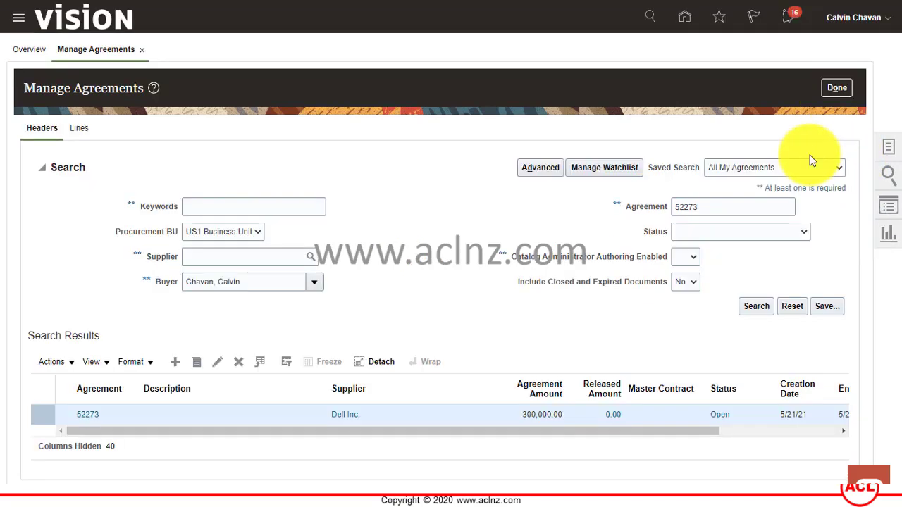
click(837, 90)
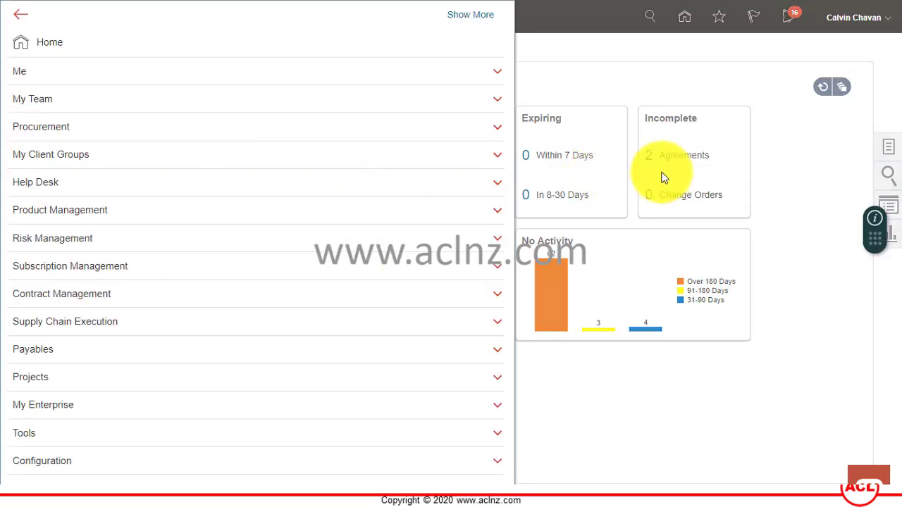
click(125, 293)
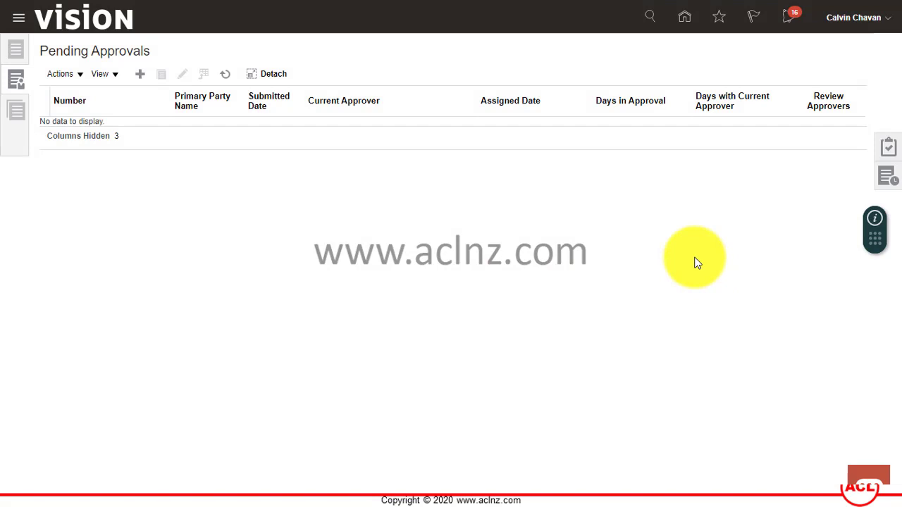
Search the contracts list for 22052021_1 and open the Dell Inc. contract.
click(17, 54)
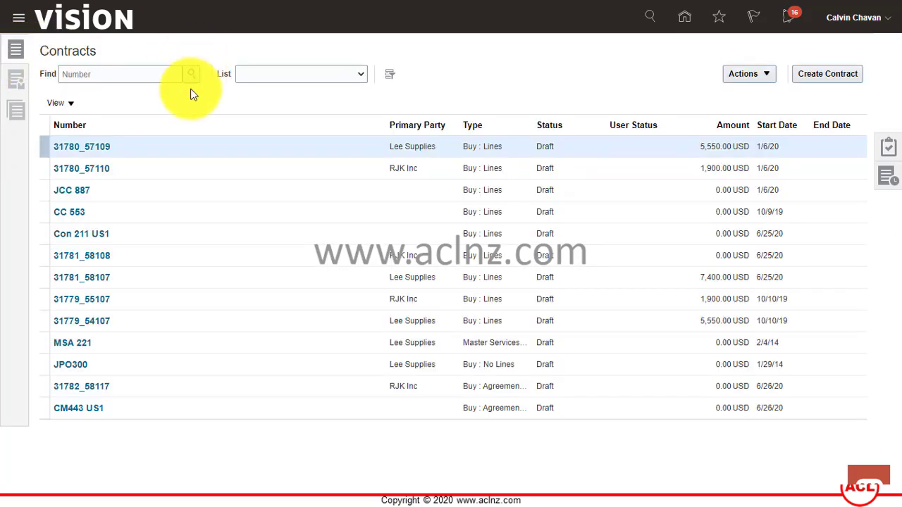
click(122, 73)
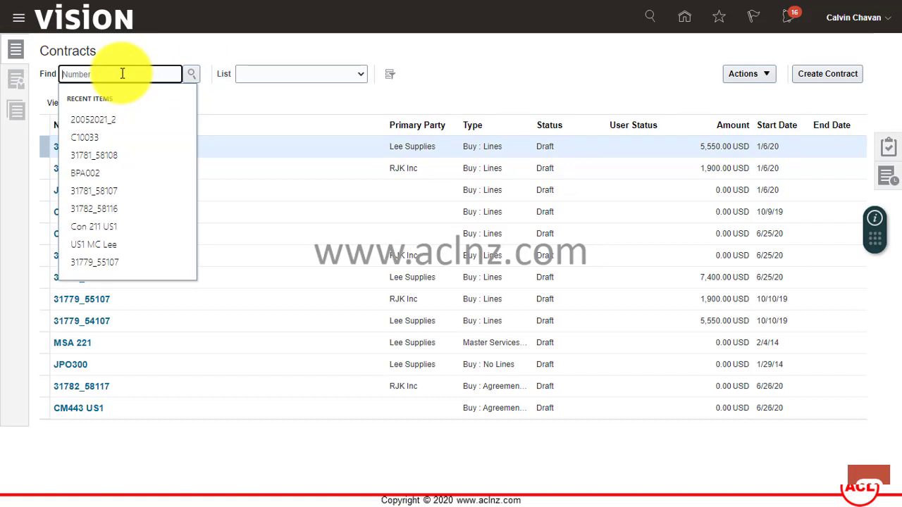
text(2205)
text(202)
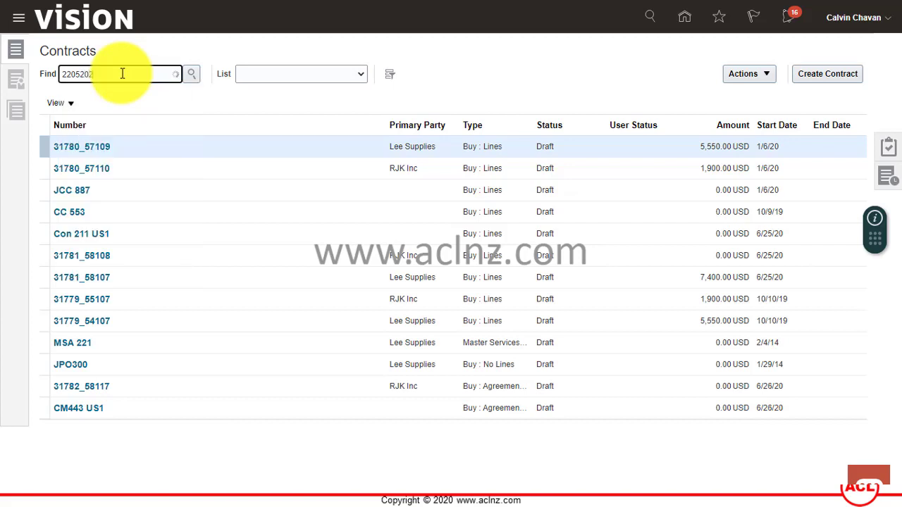
text(1_1)
click(193, 75)
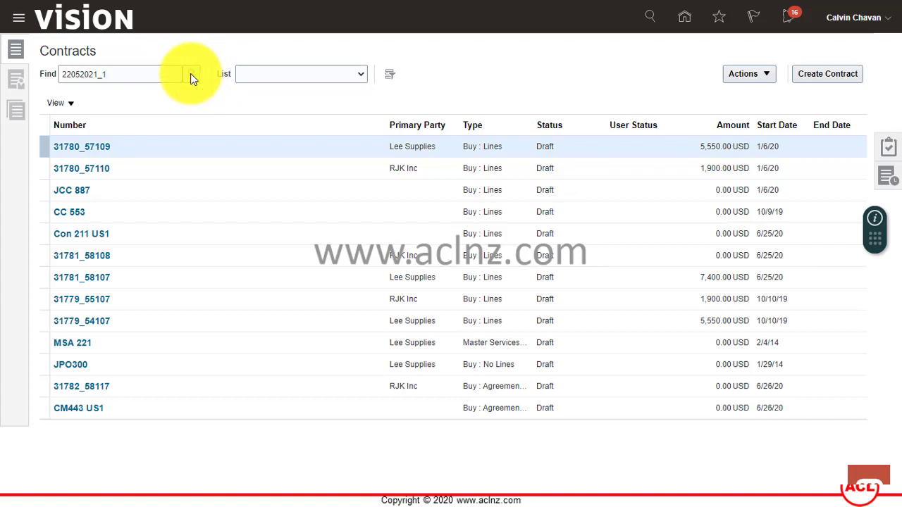
click(84, 148)
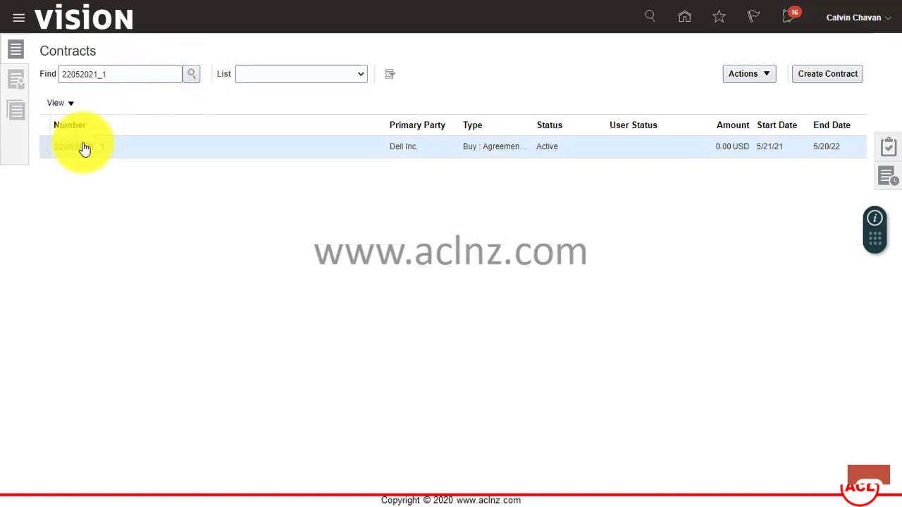